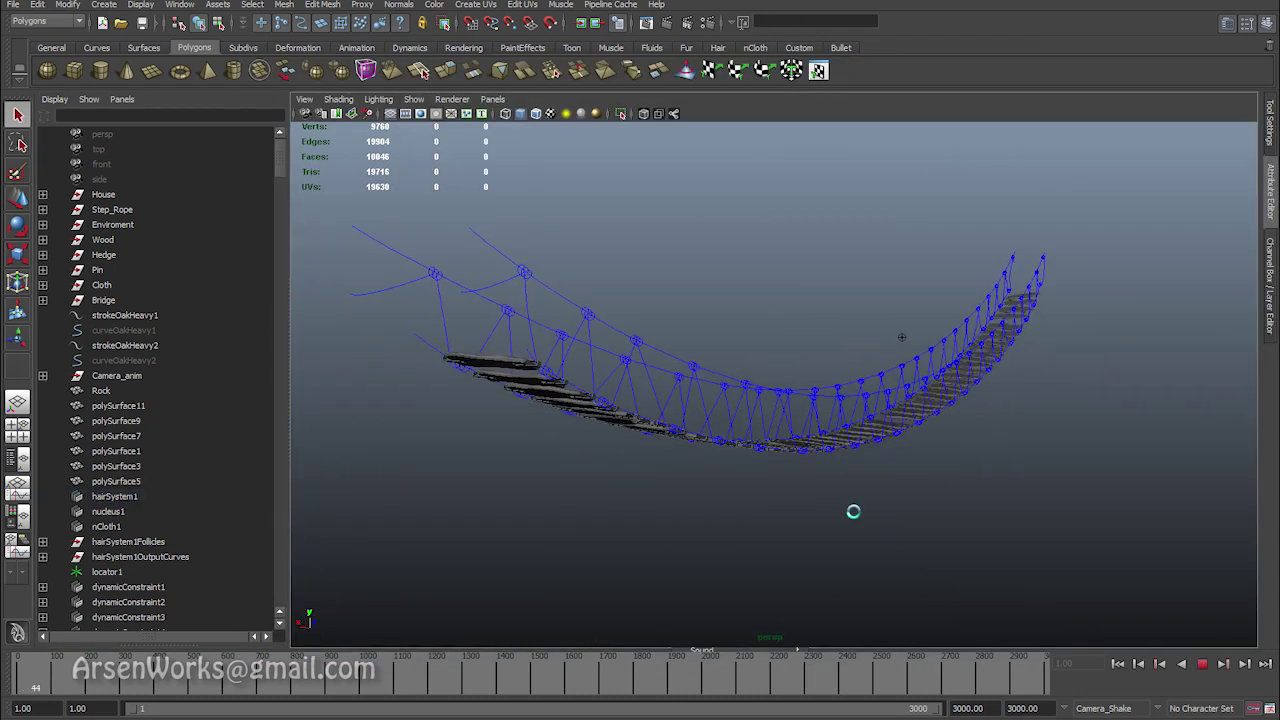
Step: Show the Channel Box / Layer Editor to list the Rope, Wood_Mesh, Rock_Mesh and Hidden_Curve layers
key(ctrl+a)
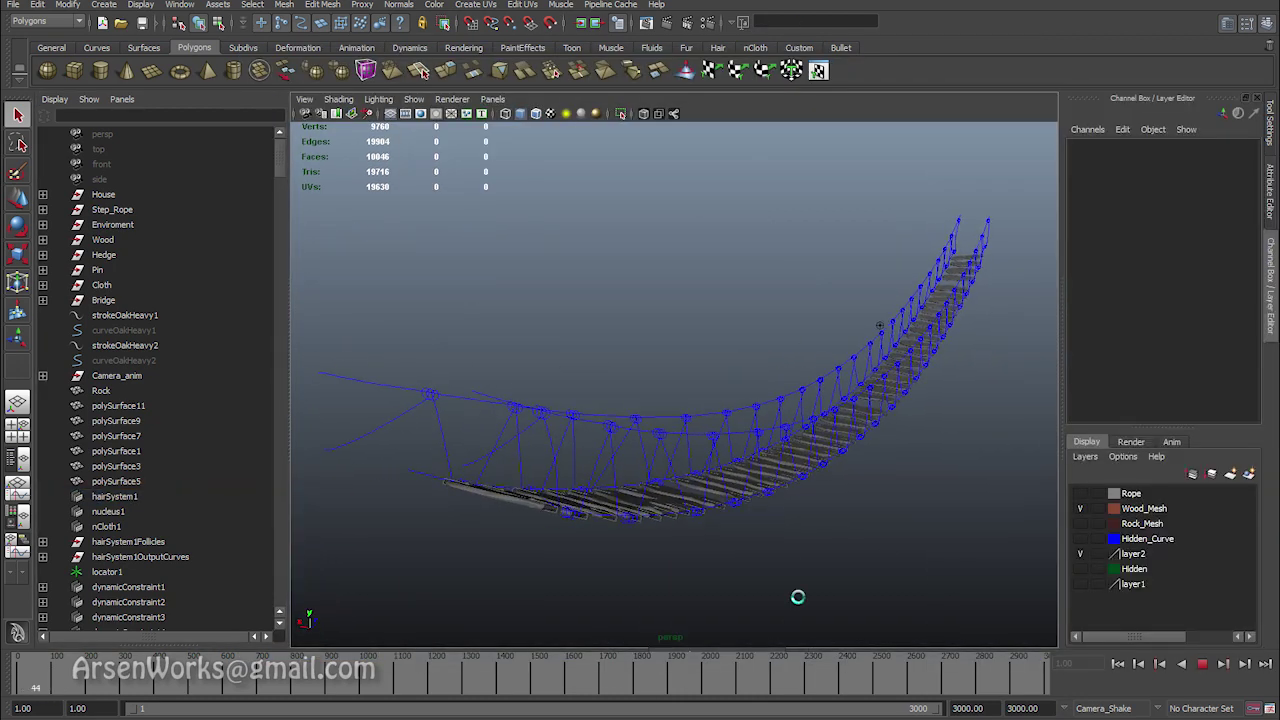